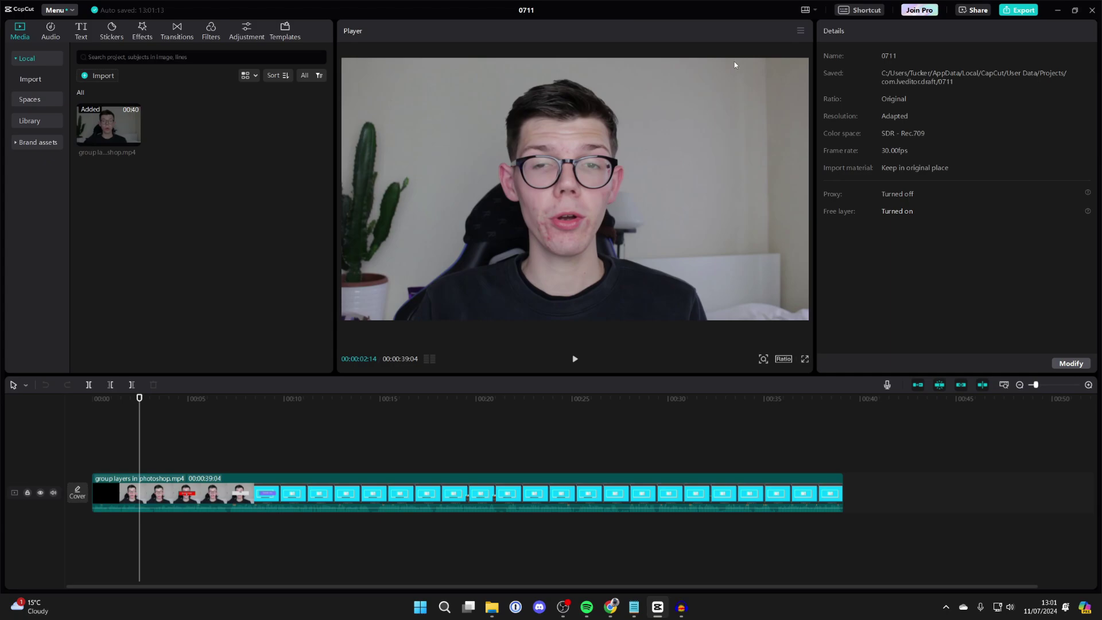
Step: Open the Player panel's options menu from its top-right menu icon
click(801, 32)
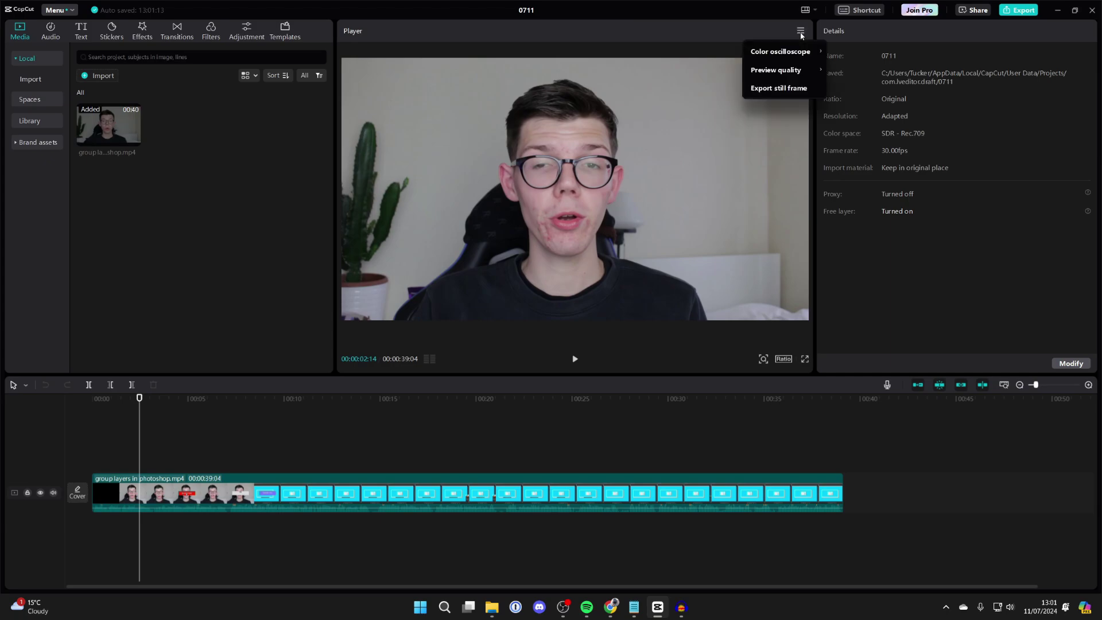
mouse_move(777, 70)
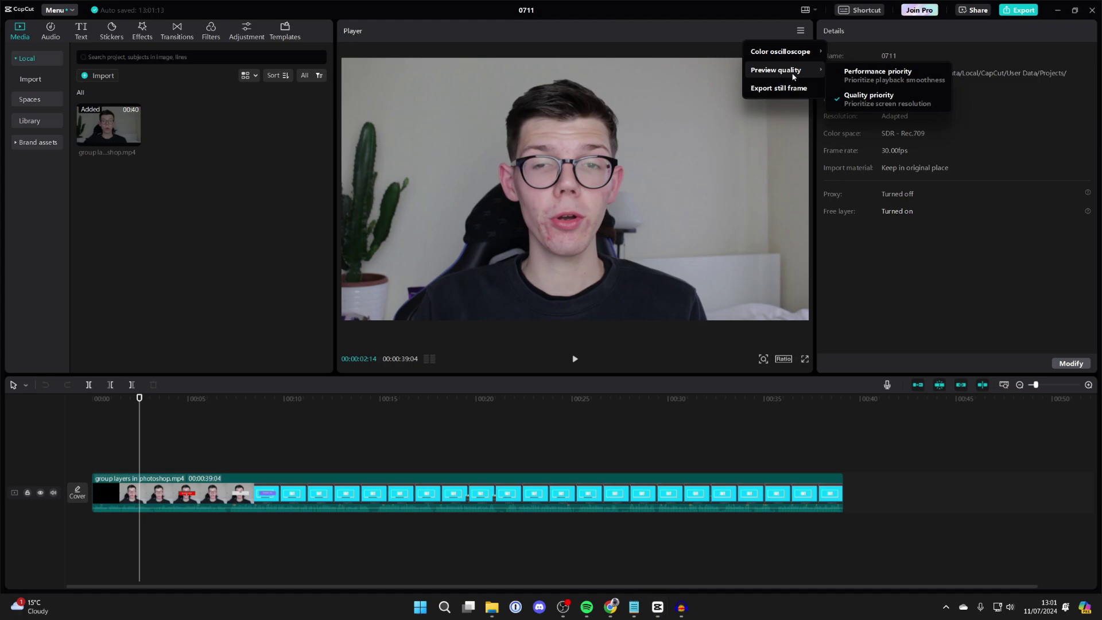
Step: Set preview quality to Performance priority and move the playhead to about eight seconds
click(864, 75)
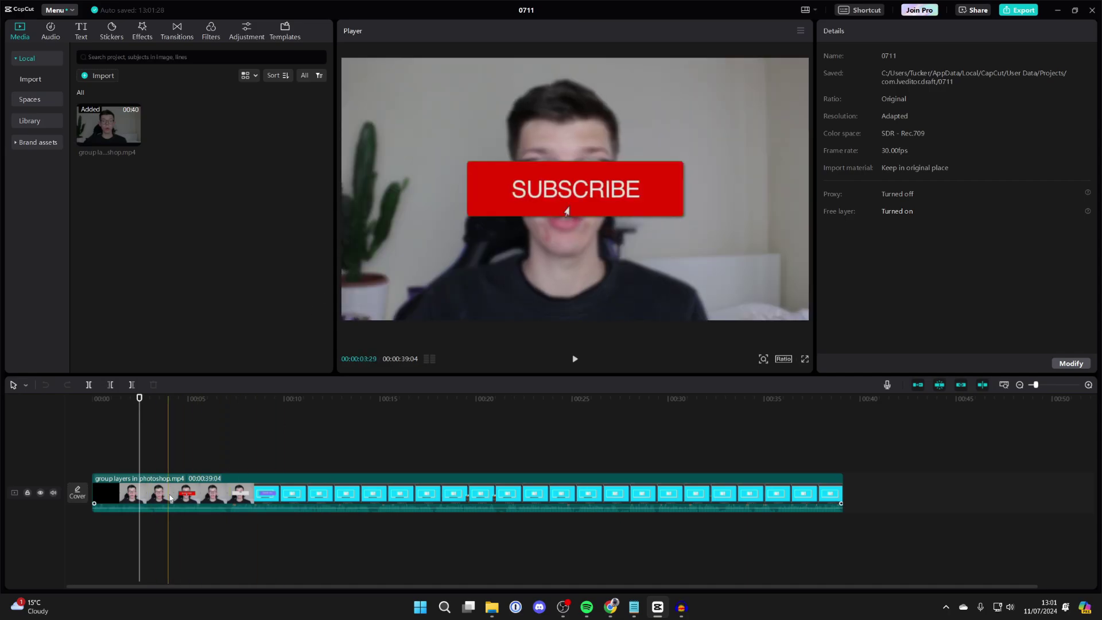
click(252, 435)
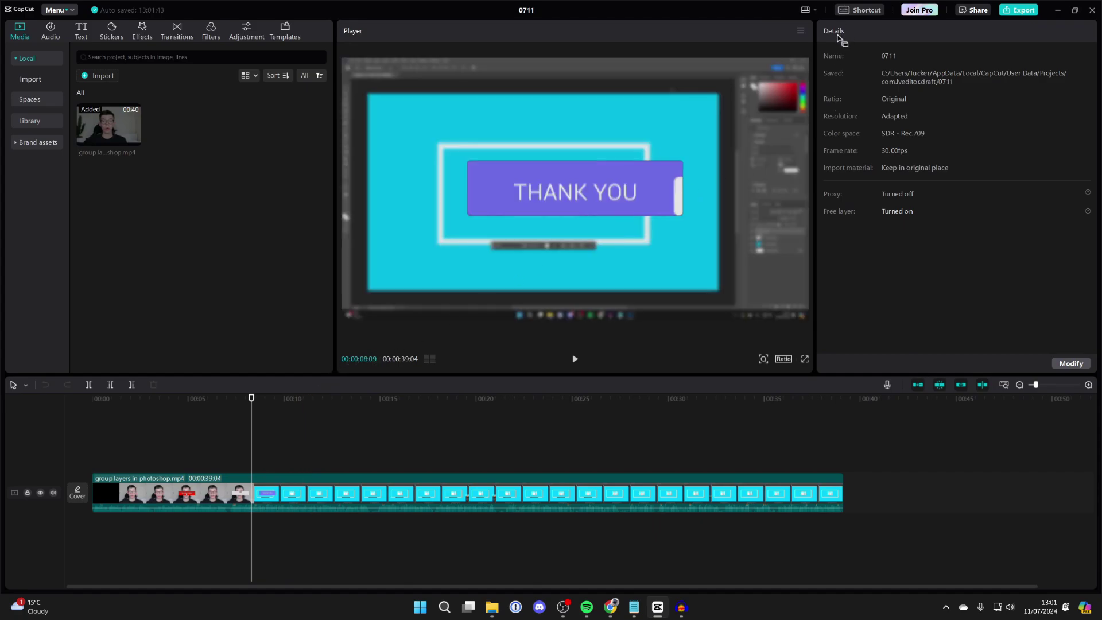
Step: Open the project settings with Modify in the Details panel
click(1070, 363)
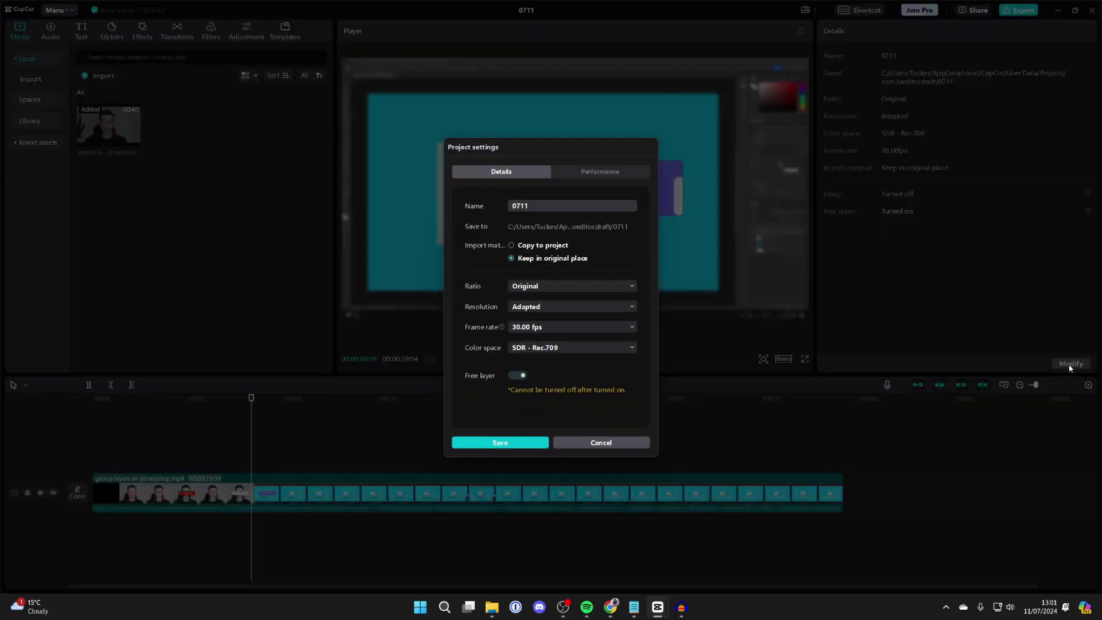
Step: Under Performance, enable Proxy at 540P resolution and save the settings
click(599, 172)
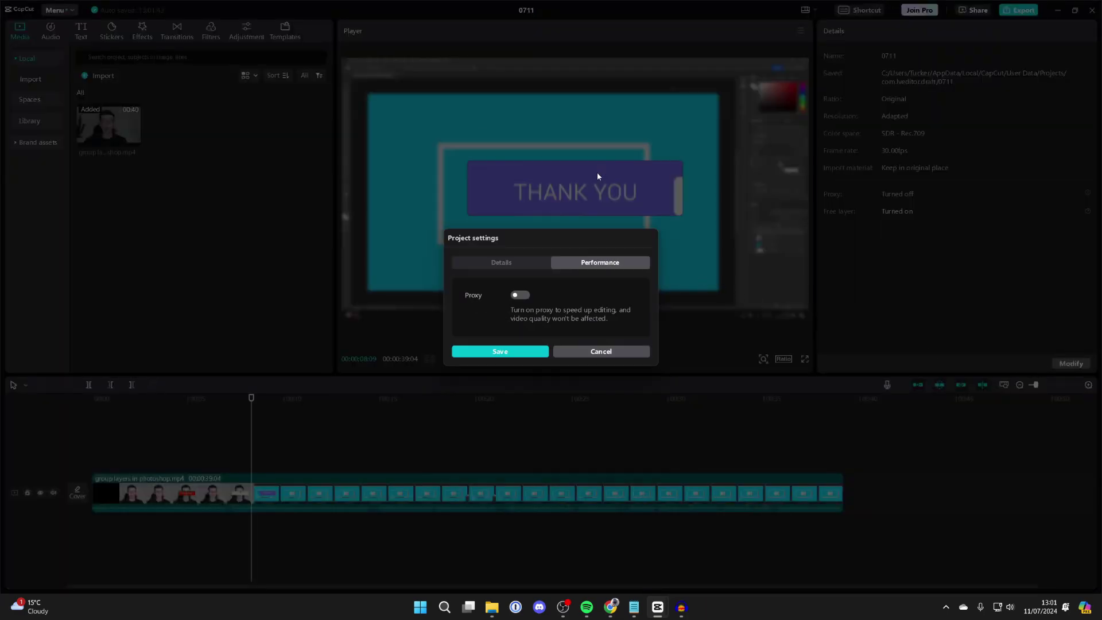
click(521, 294)
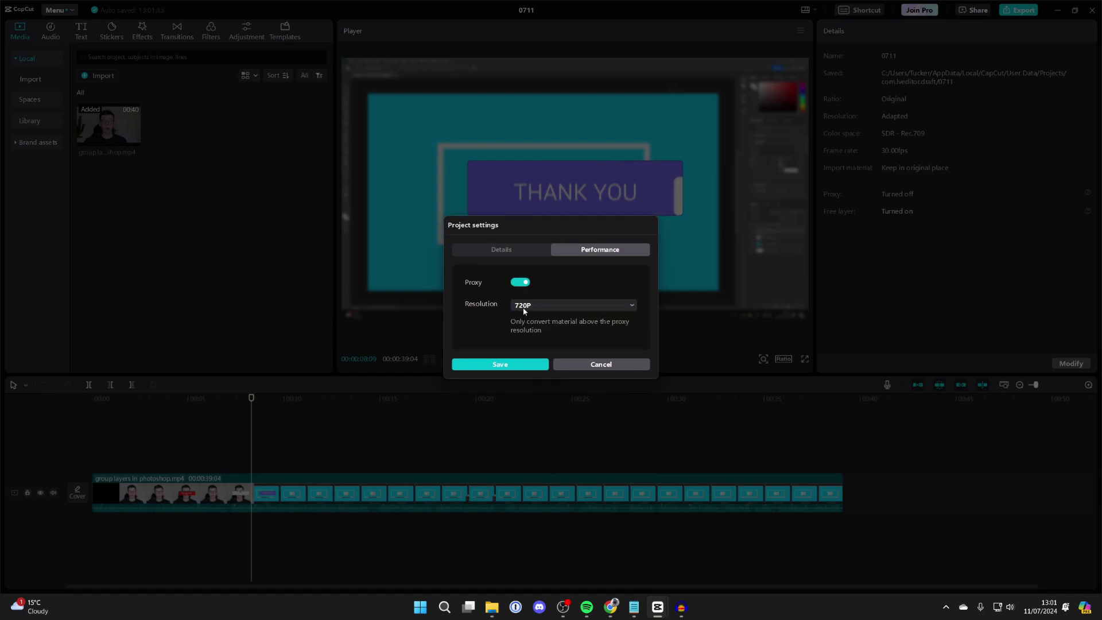
click(524, 306)
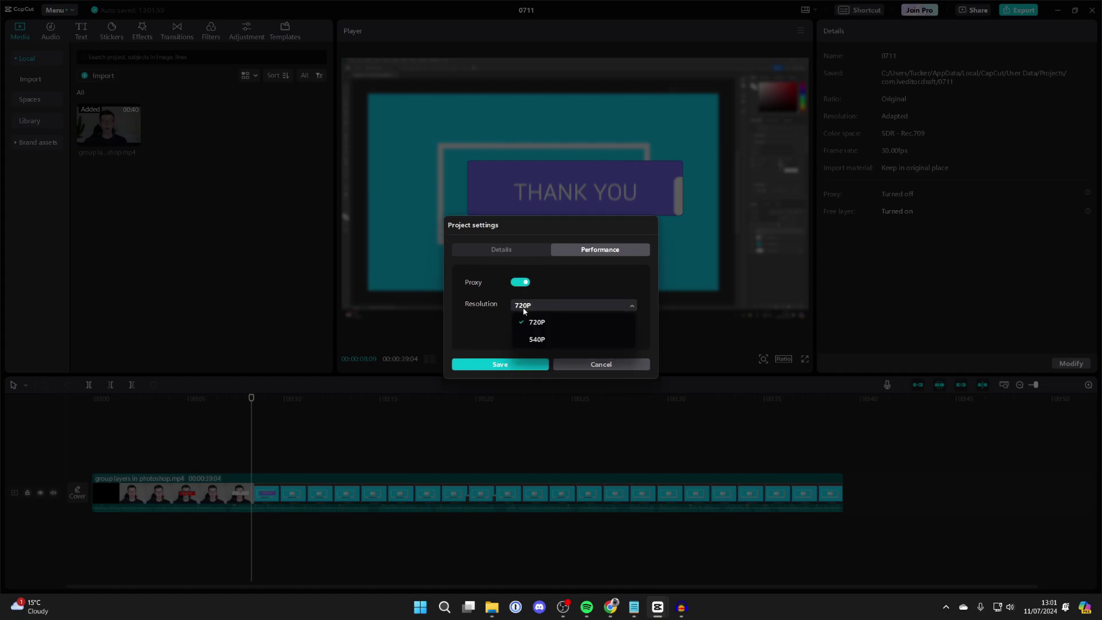
click(534, 343)
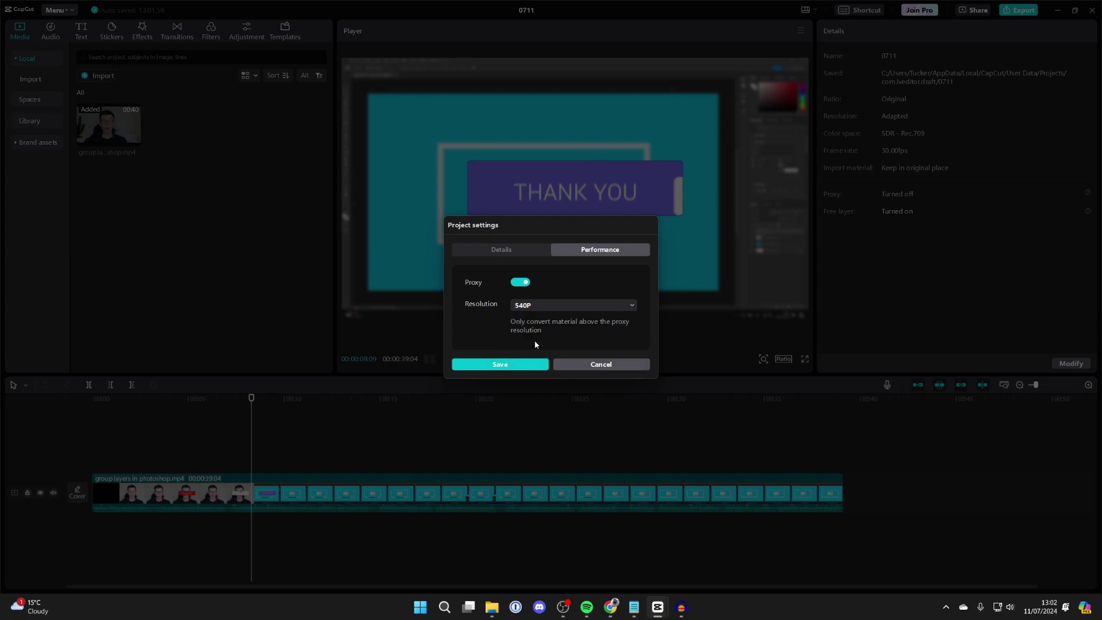
click(508, 364)
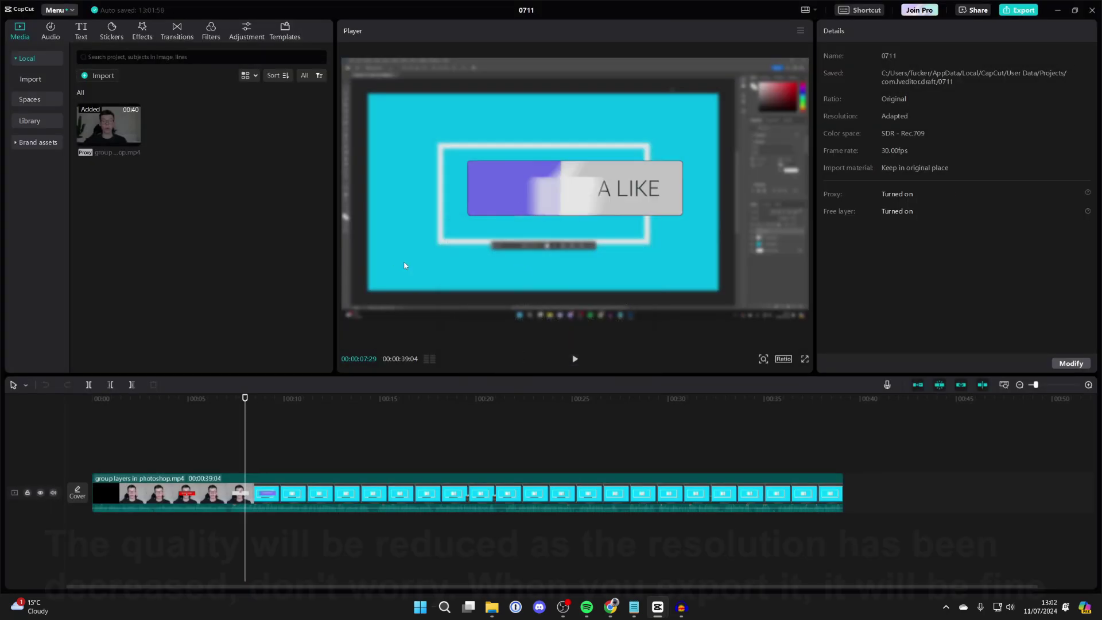